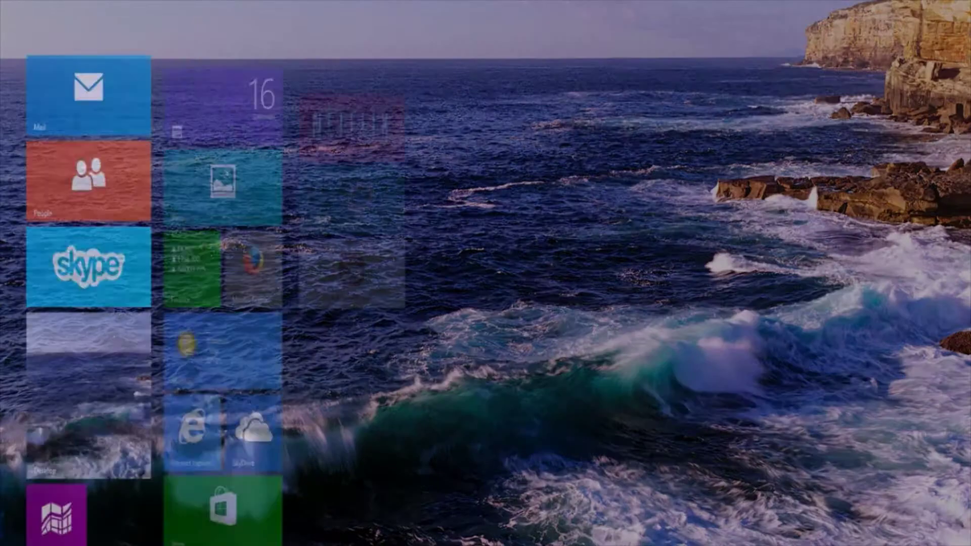
Step: Switch from the Start screen to the desktop using the Desktop tile
scroll(486, 273, "down", 3)
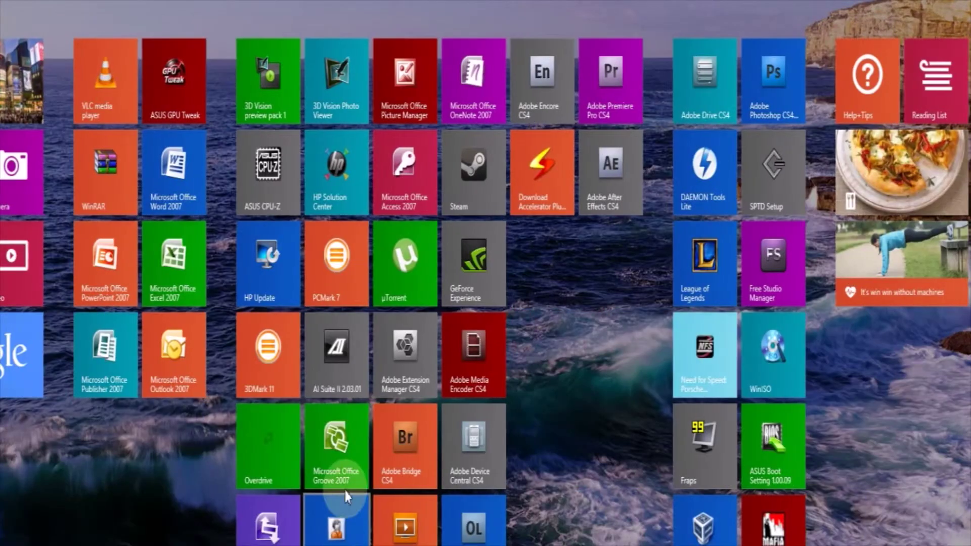
scroll(210, 471, "up", 5)
scroll(91, 435, "down", 4)
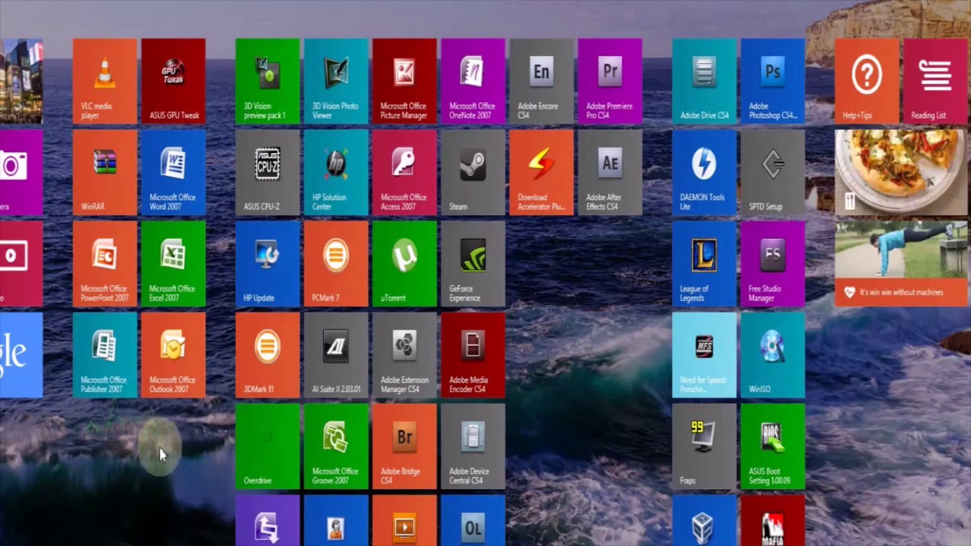
scroll(151, 444, "up", 4)
left_click(41, 452)
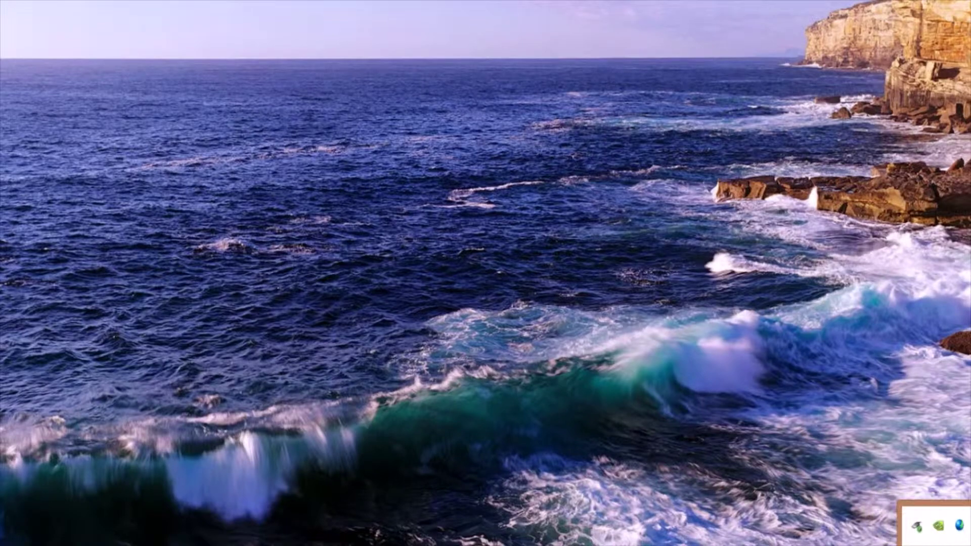
Step: Show the Safely Remove Hardware list of removable drives from the notification area
mouse_move(918, 535)
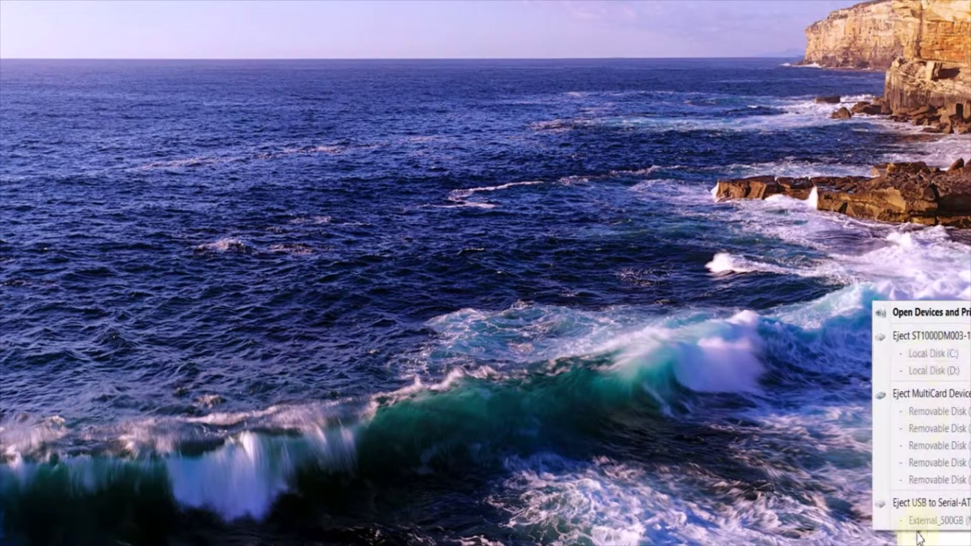
Step: From Devices and Printers, begin adding a manually configured local printer not found by search
left_click(930, 312)
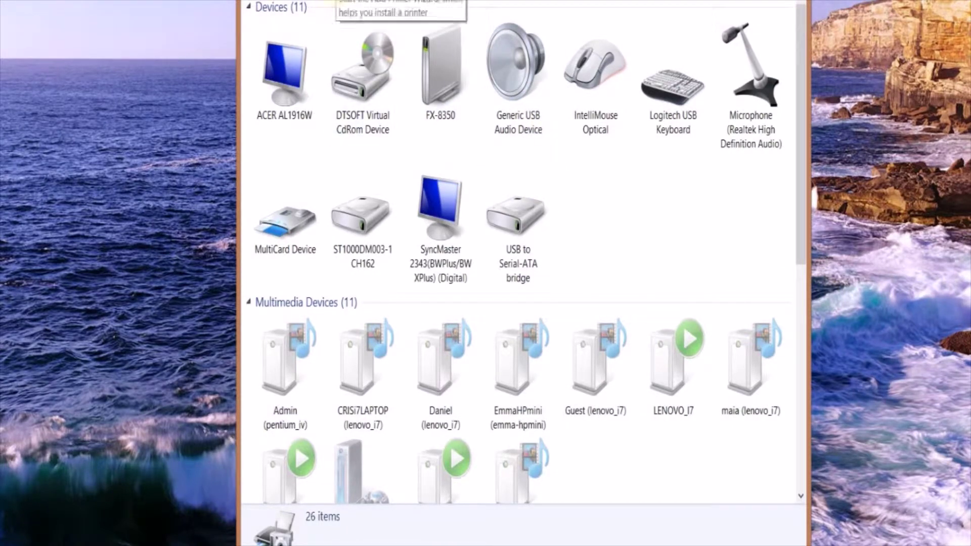
left_click(338, 1)
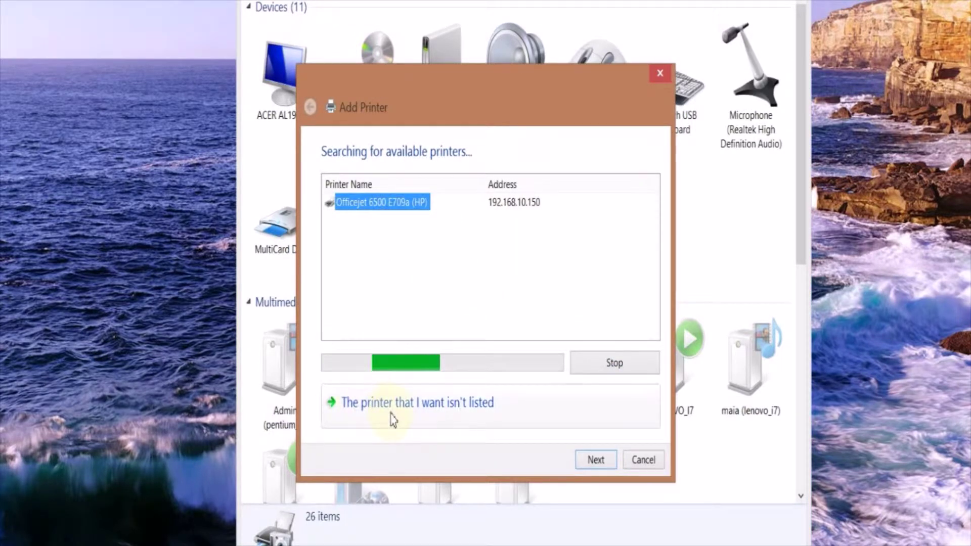
left_click(478, 423)
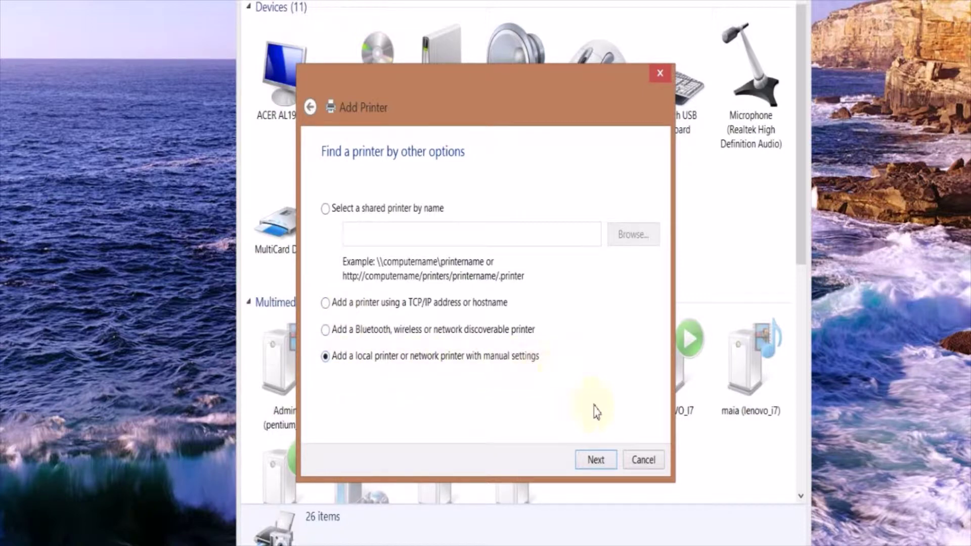
left_click(596, 460)
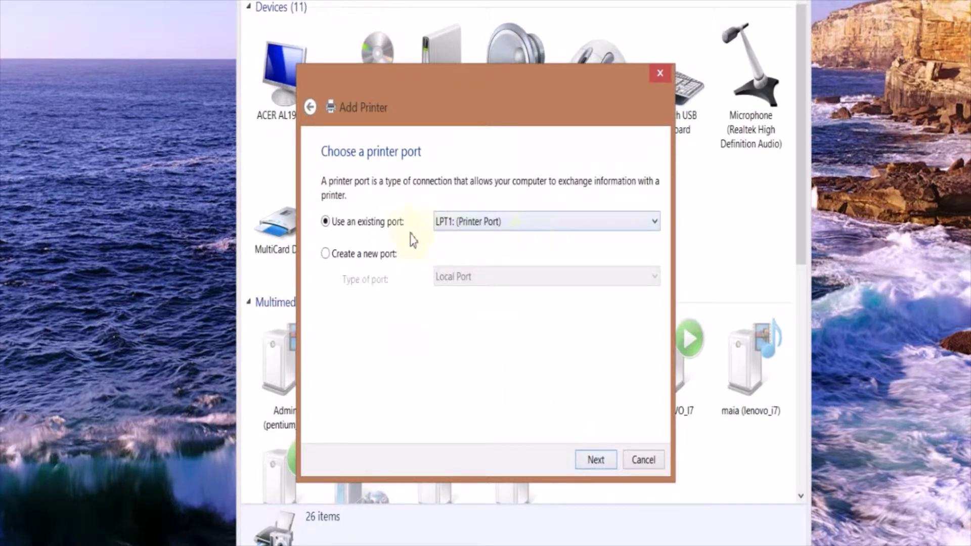
Step: Use the existing USB001 (Virtual printer port for USB) port and advance to driver selection
left_click(508, 225)
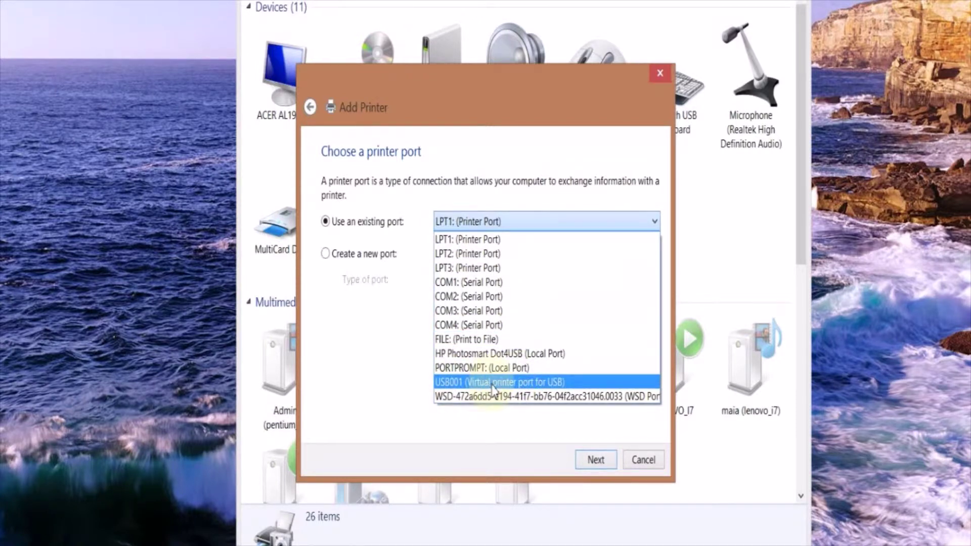
left_click(493, 383)
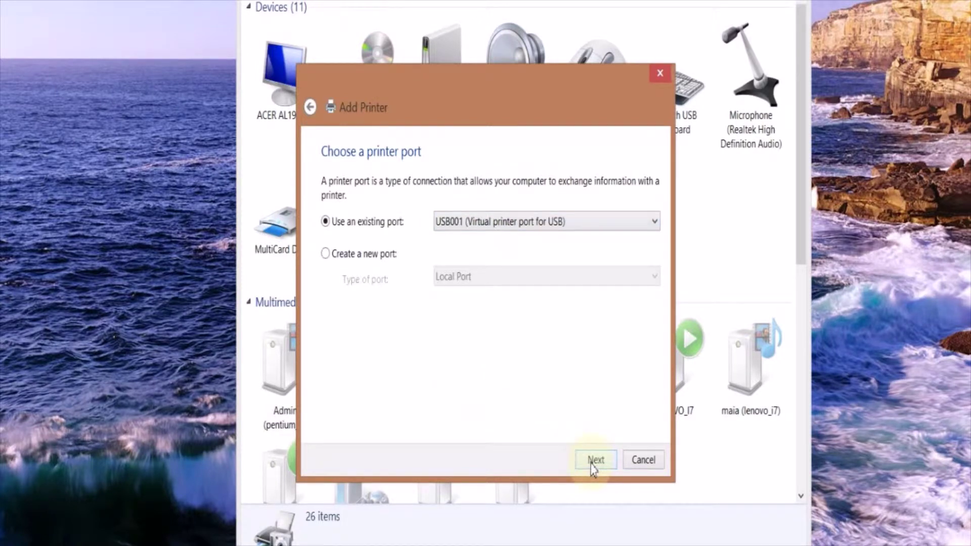
left_click(590, 462)
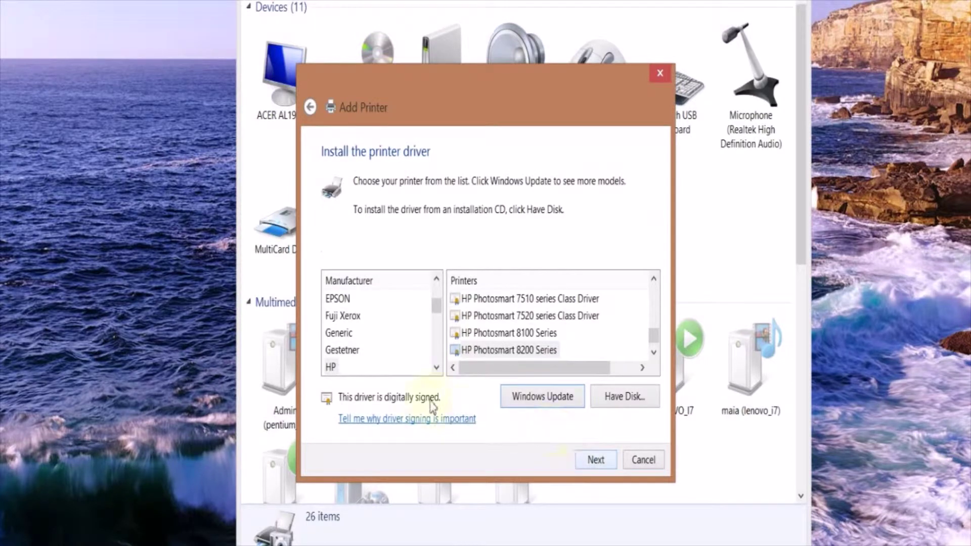
Step: Scroll the Manufacturer list and select HP
left_click_drag(436, 310, 433, 278)
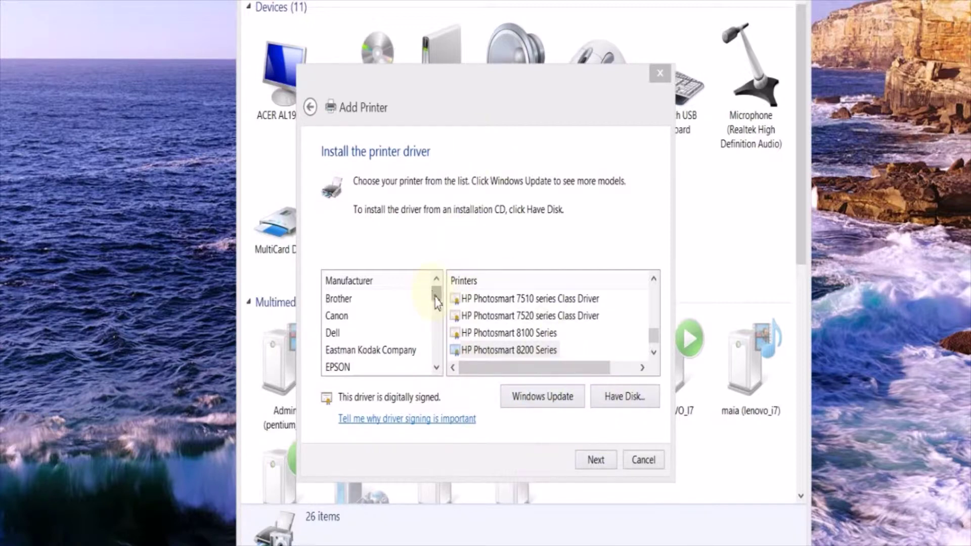
mouse_move(436, 303)
left_mouse_down()
mouse_move(435, 357)
mouse_move(437, 314)
mouse_move(427, 308)
left_mouse_up()
left_click(435, 368)
left_click(435, 369)
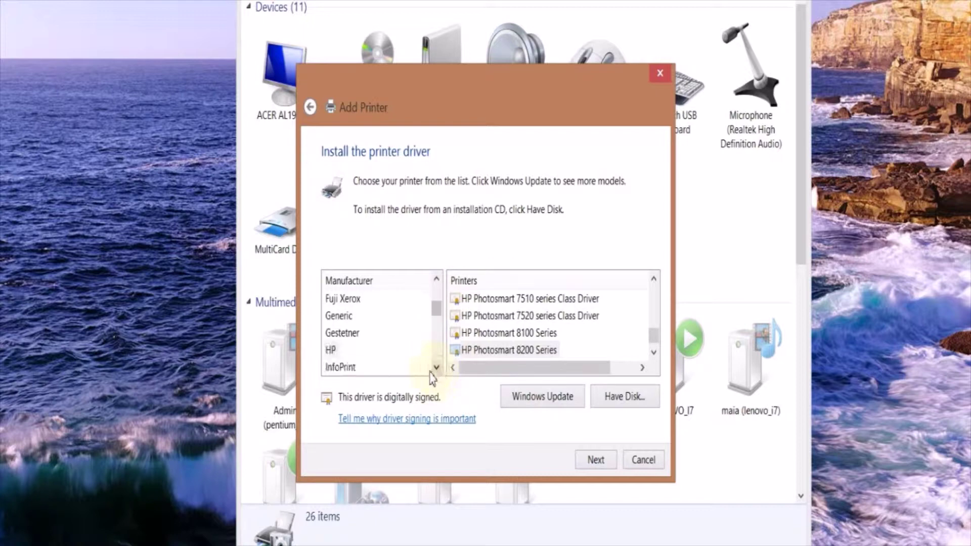
left_click(330, 349)
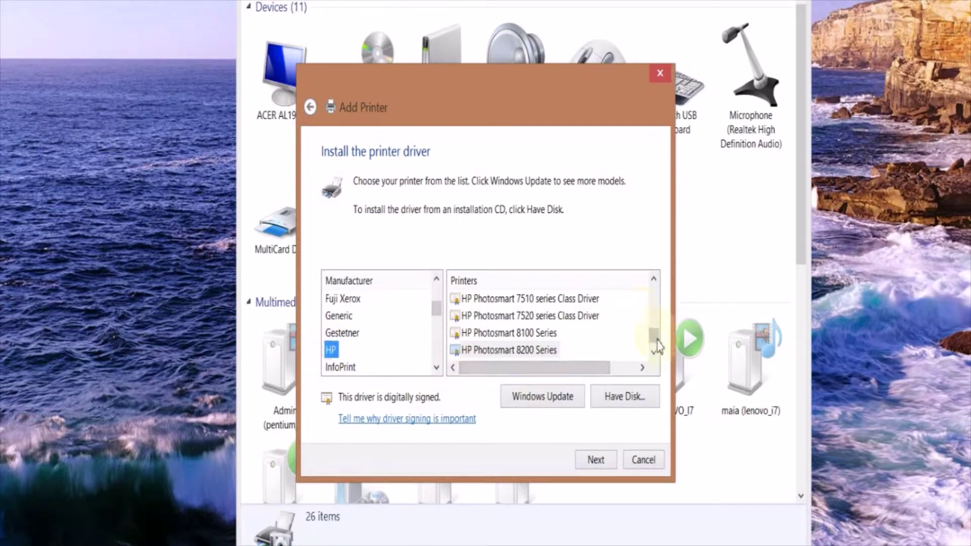
Step: Scroll the HP model list up to earlier Photosmart models and HP PCL3 v Class Driver
left_click_drag(657, 347, 661, 323)
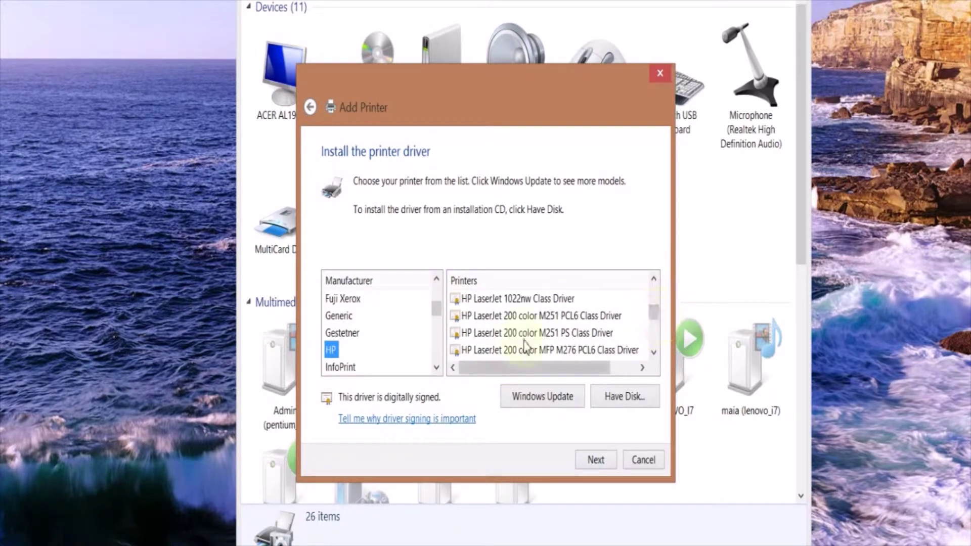
left_click_drag(653, 311, 655, 334)
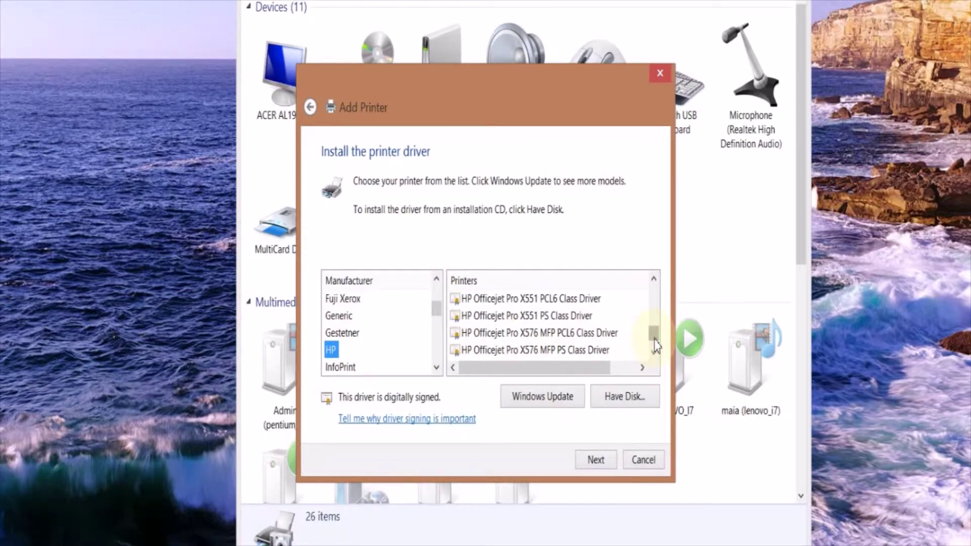
left_click_drag(656, 346, 656, 356)
left_click(654, 281)
left_click(654, 281)
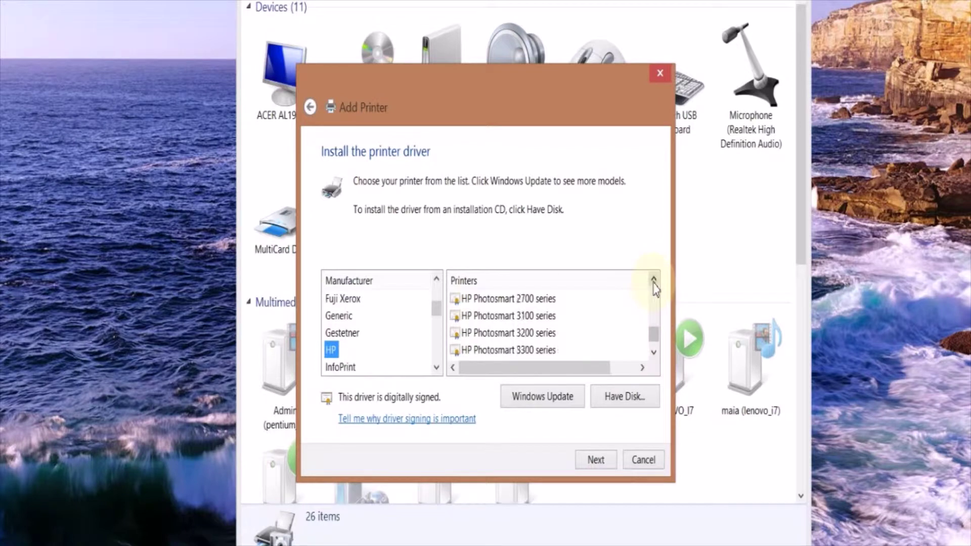
left_click(654, 282)
left_click(654, 281)
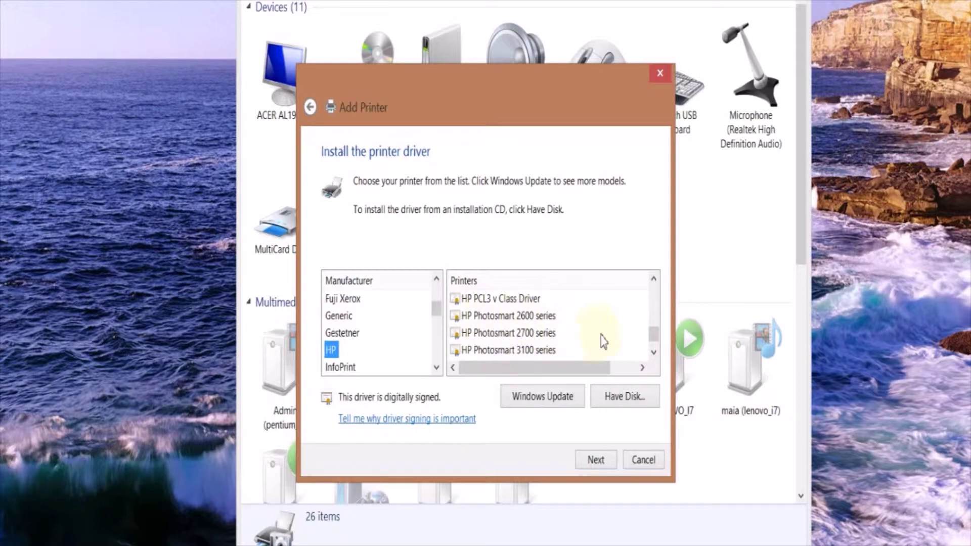
Step: Scroll down the HP models until HP Photosmart 8200 Series is in view
left_click(654, 353)
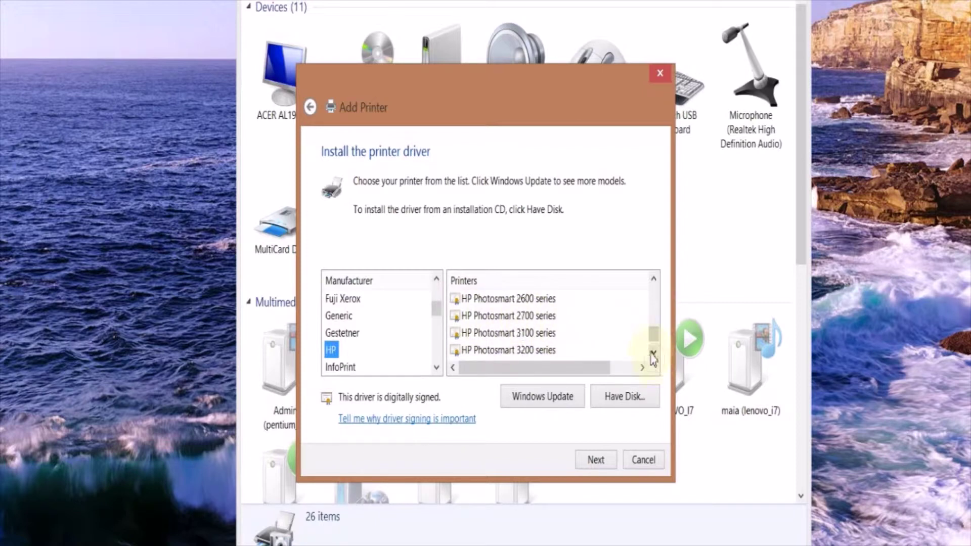
left_click(654, 353)
left_click(654, 352)
left_click(654, 353)
left_click(654, 352)
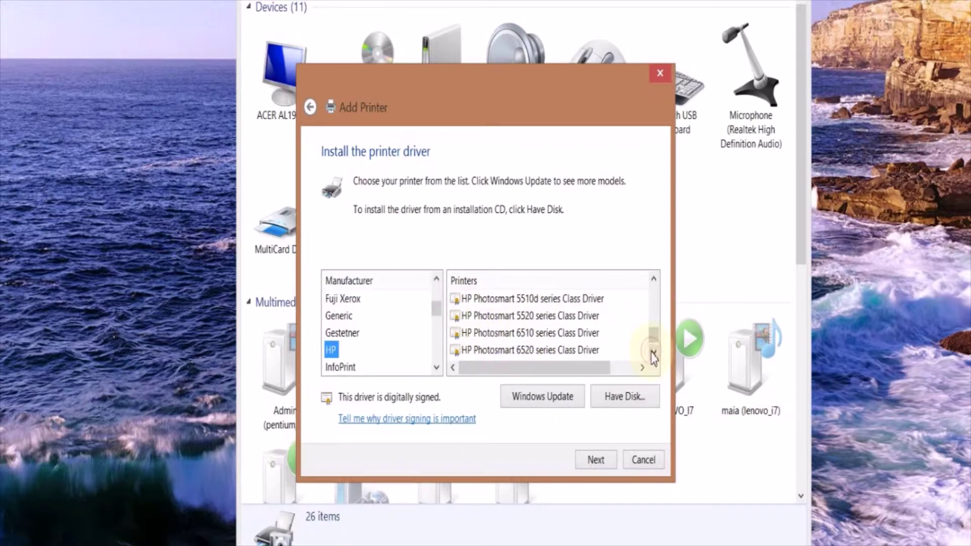
left_click(654, 352)
left_click(654, 352)
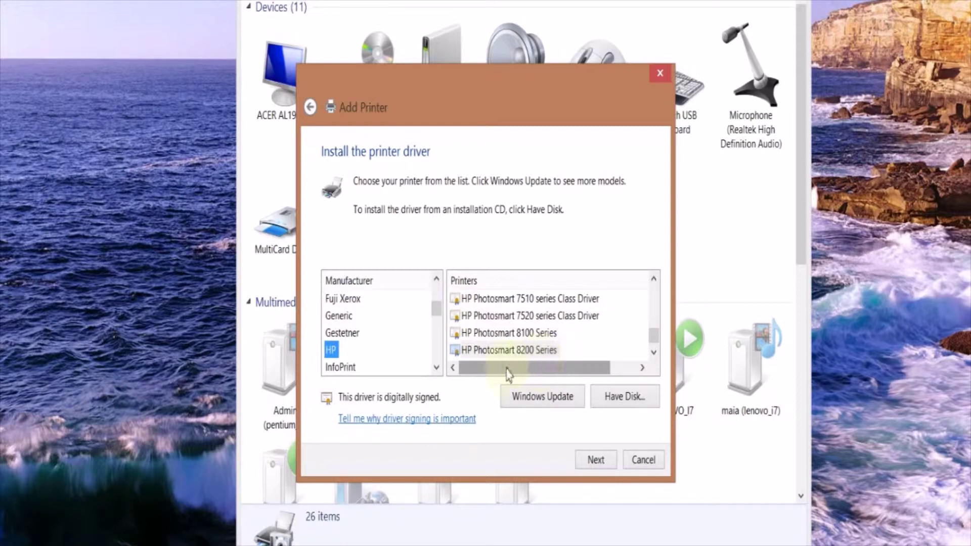
left_click(654, 280)
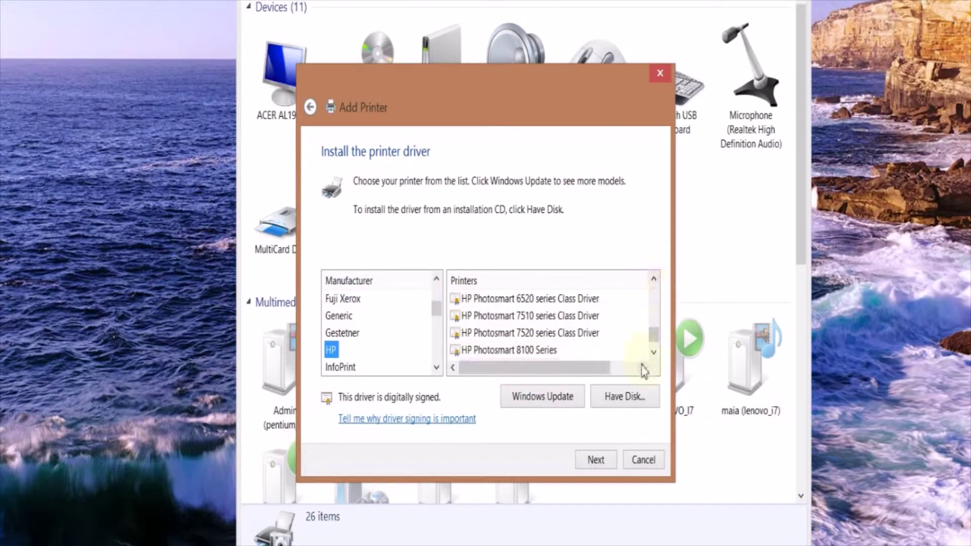
left_click(654, 353)
double_click(529, 351)
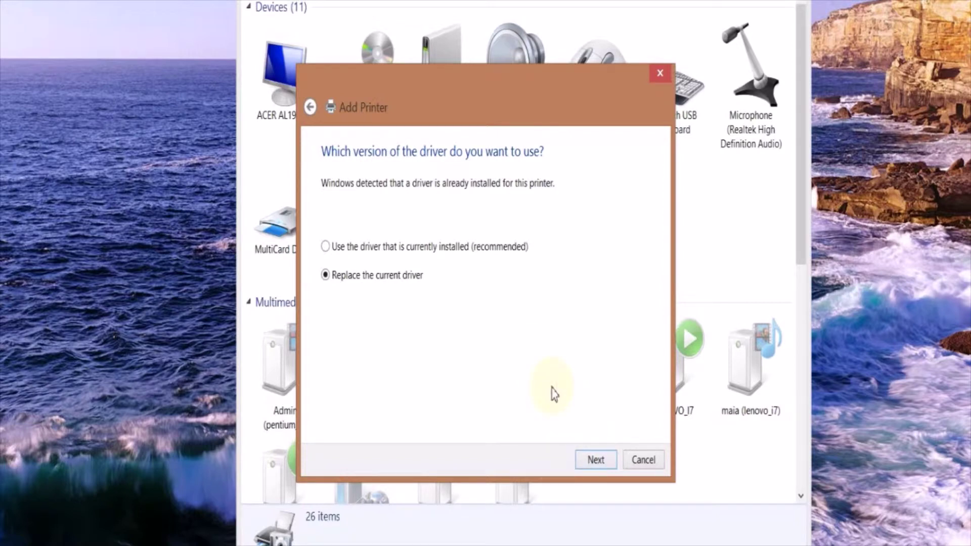
key("alt+Left")
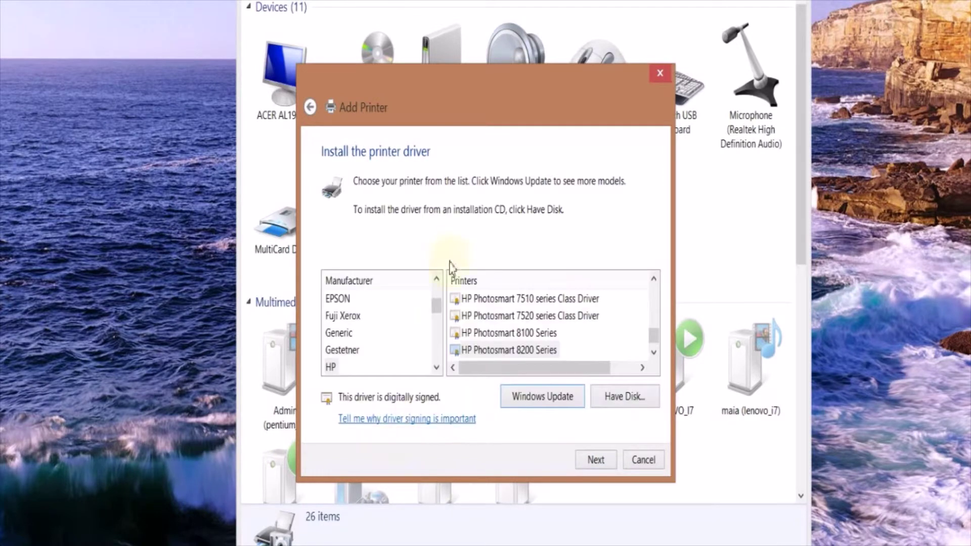
left_click(498, 351)
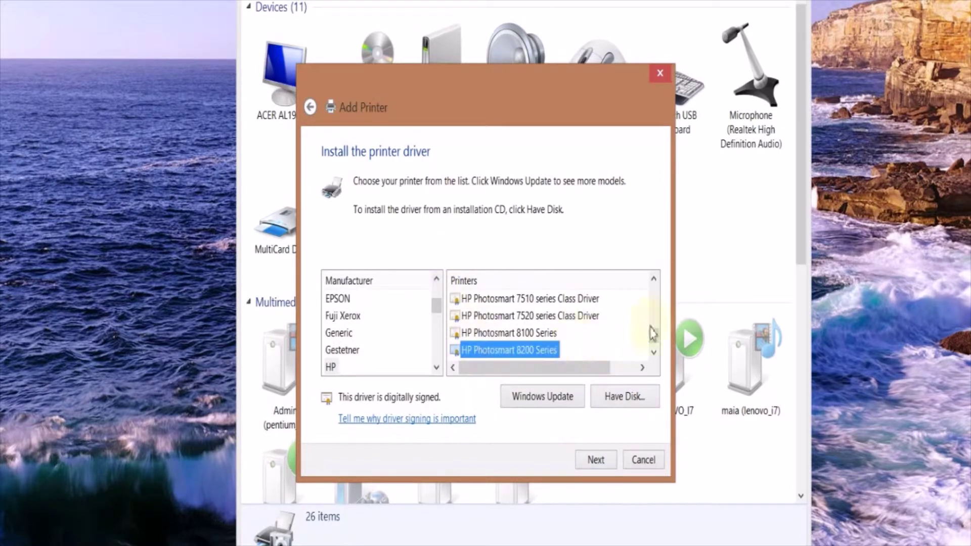
scroll(655, 295, "up", 1)
scroll(653, 340, "down", 2)
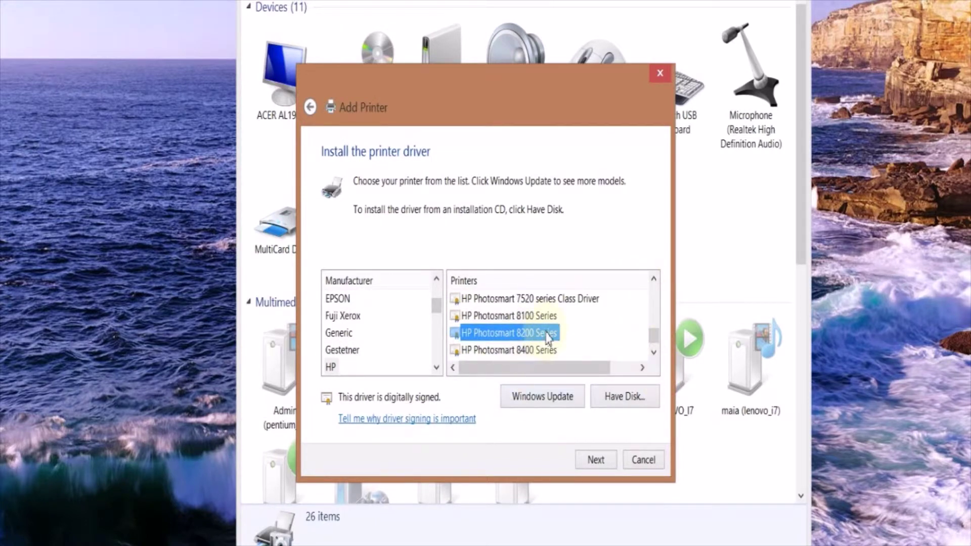
left_click(596, 461)
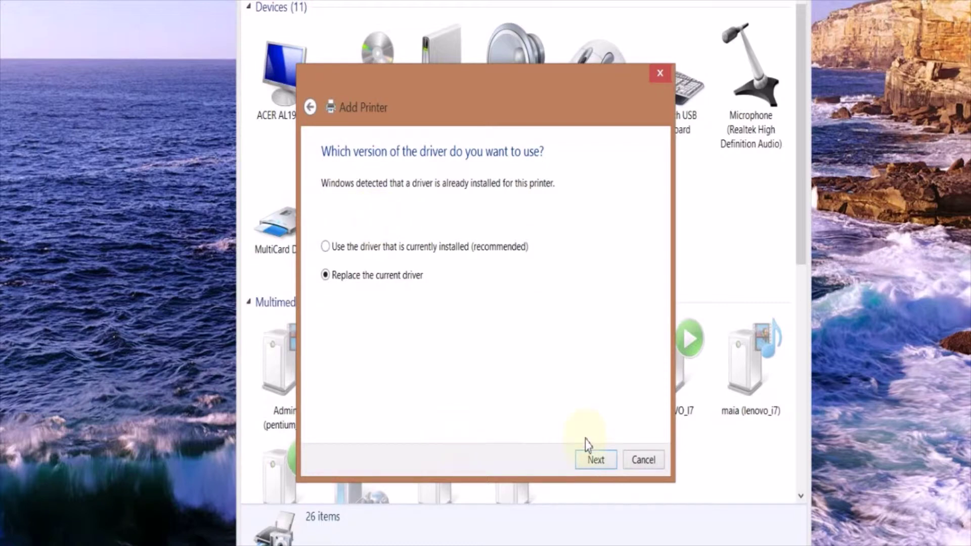
Step: Replace the current driver, name the printer HP Photosmart 1115 Series, and install it
left_click(598, 466)
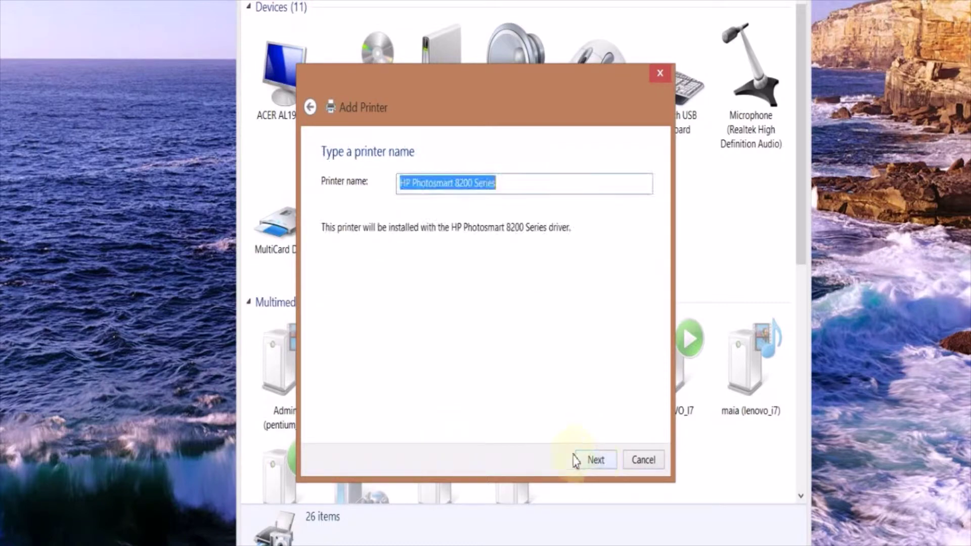
left_click(473, 184)
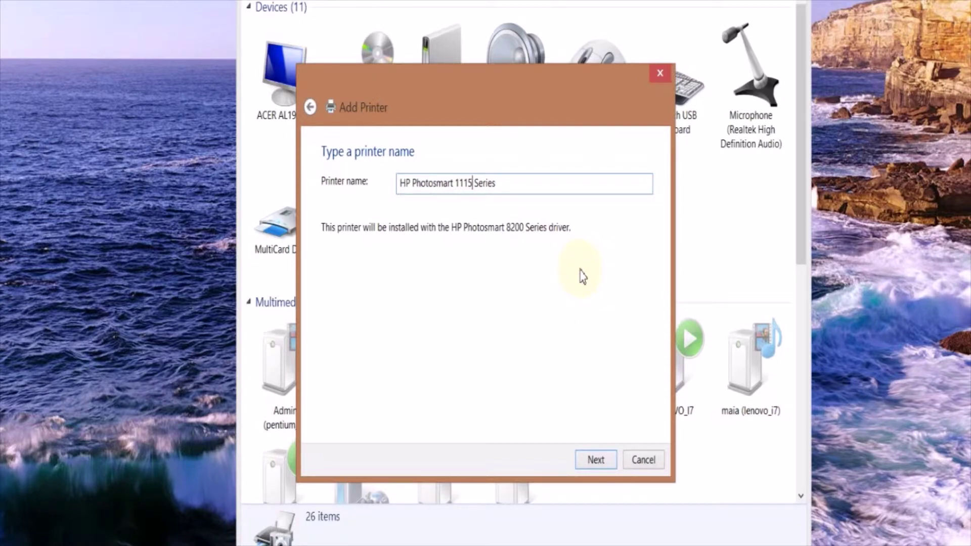
left_click(595, 464)
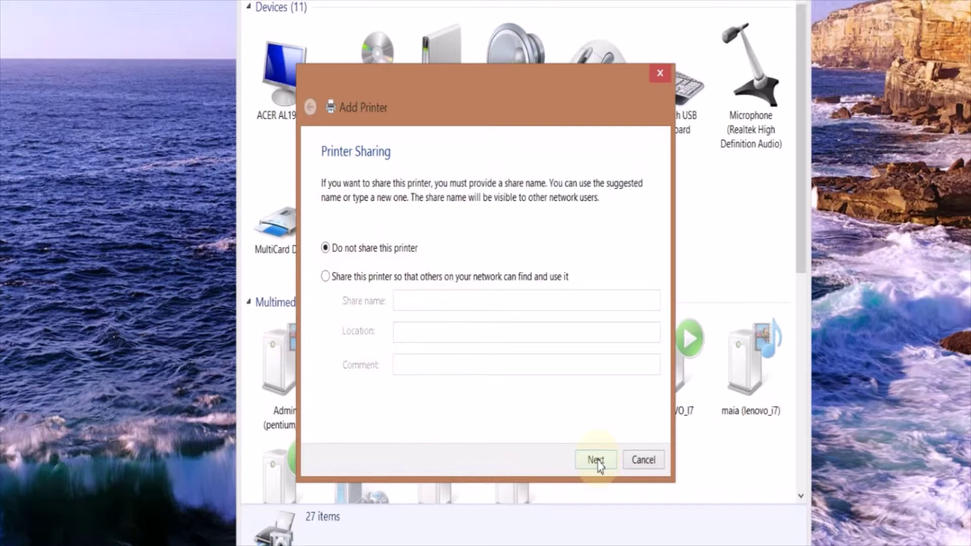
Step: Leave the printer unshared and finish the wizard after the success confirmation
left_click(596, 460)
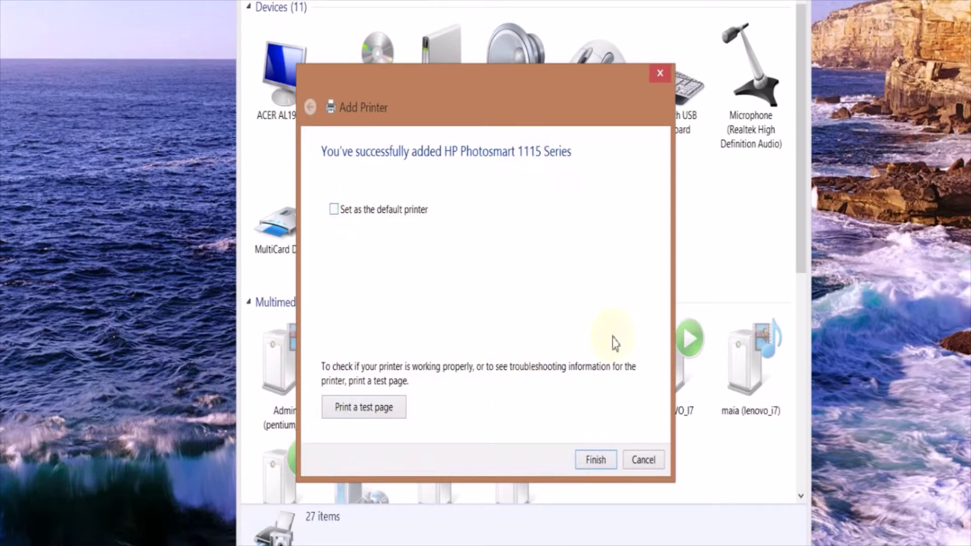
left_click(592, 461)
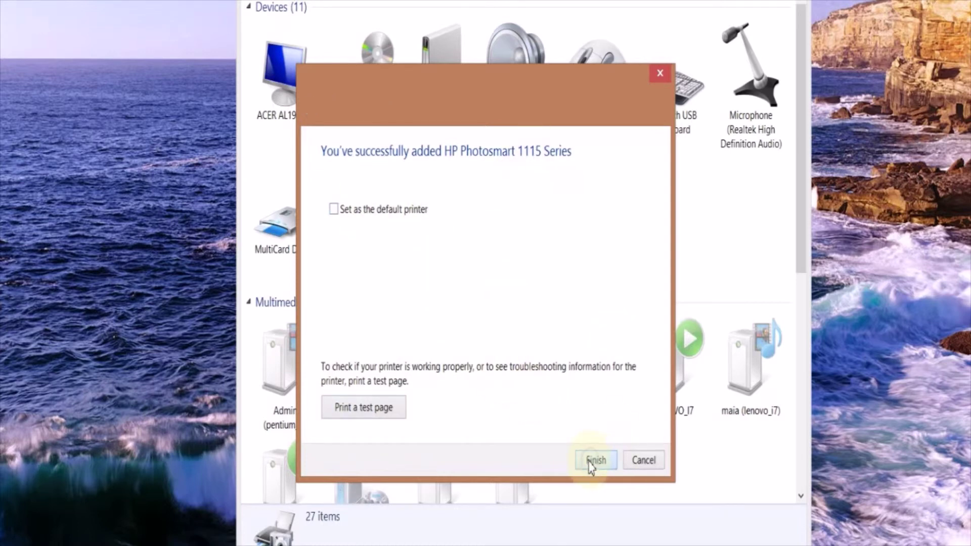